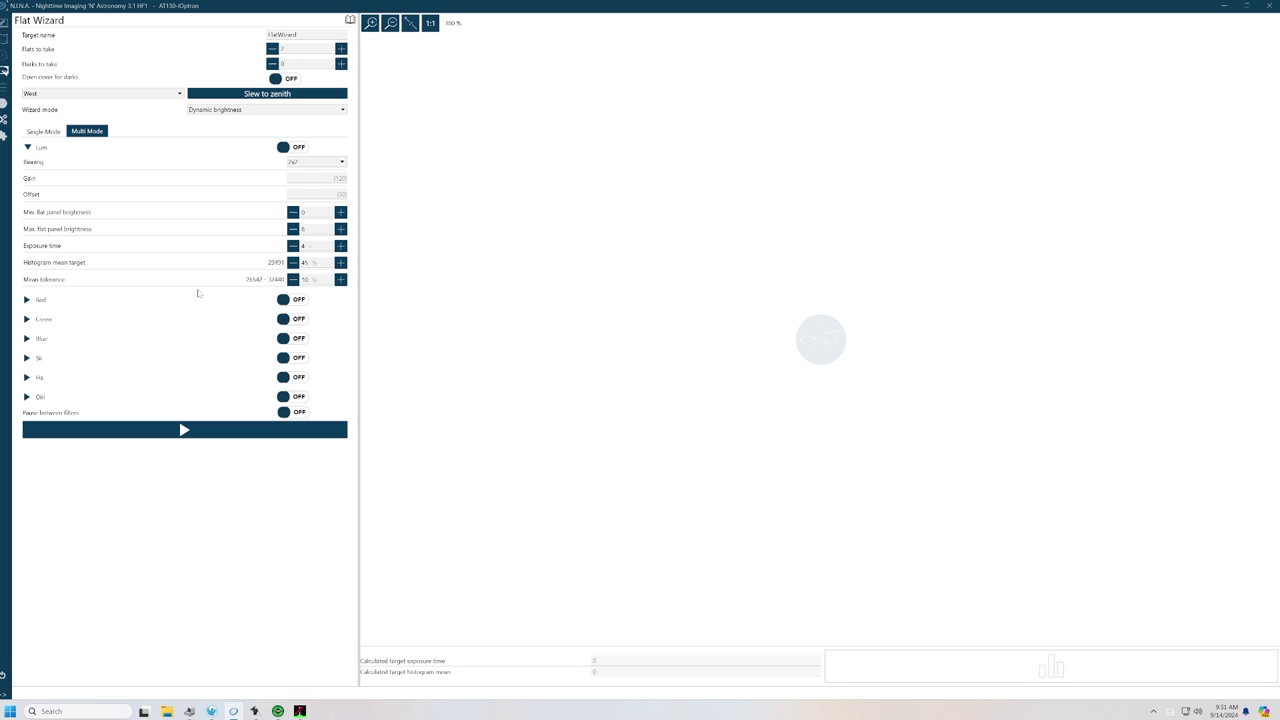
click(4, 104)
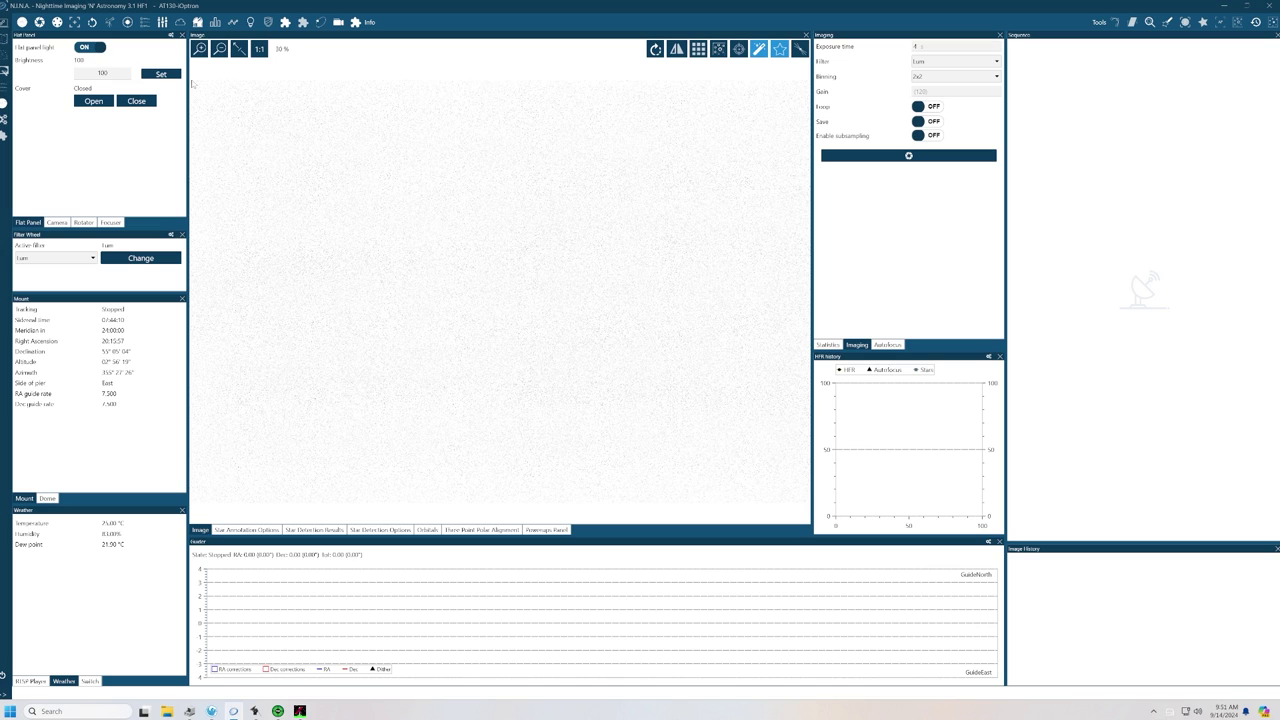
Set the flat panel brightness to 10, take a 4 s test flat and check its histogram.
double_click(100, 76)
text(1)
click(162, 76)
click(908, 156)
click(828, 346)
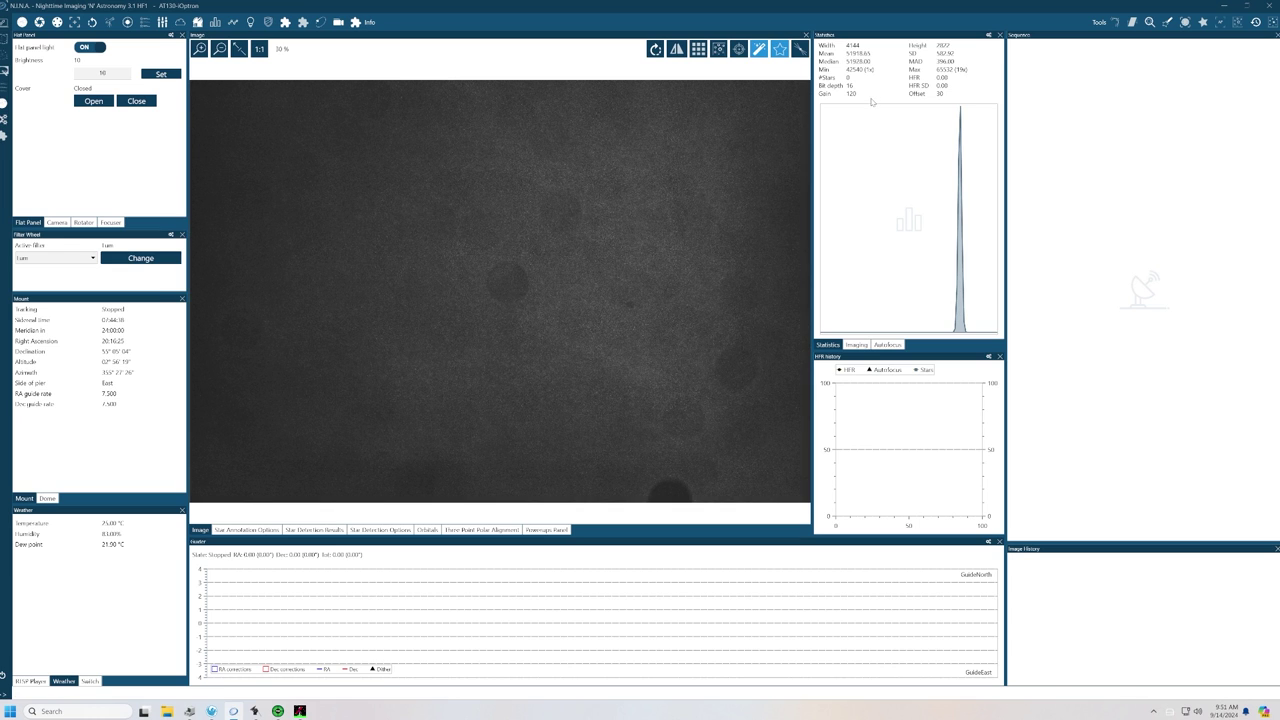
Lower the brightness to 8, take another test flat and check its statistics, then return to the Flat Wizard.
double_click(102, 73)
text(8)
click(160, 76)
click(857, 344)
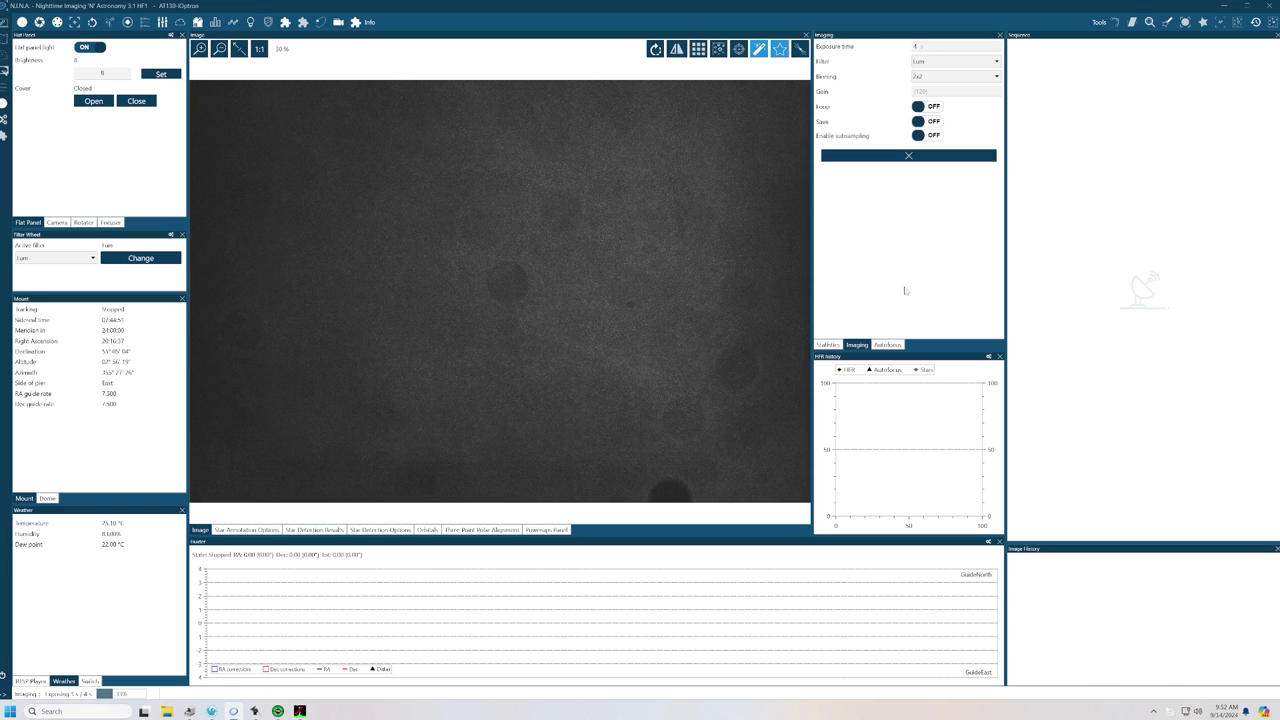
click(828, 345)
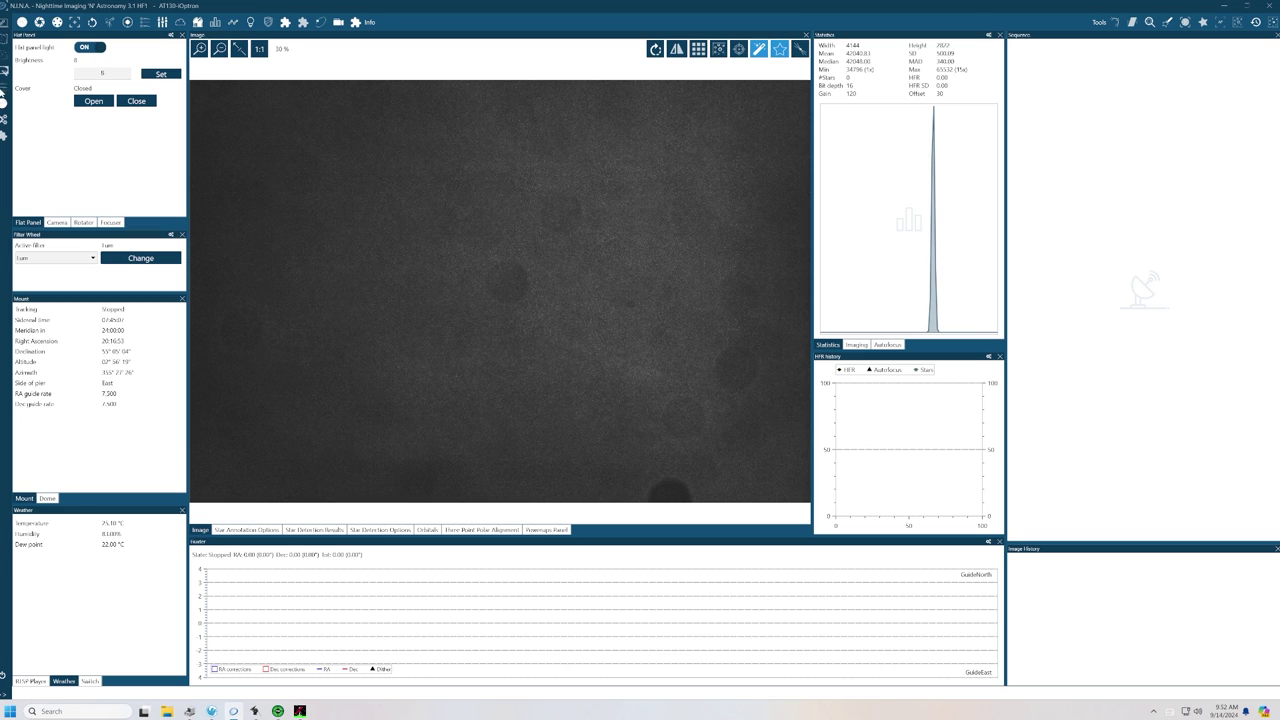
click(3, 71)
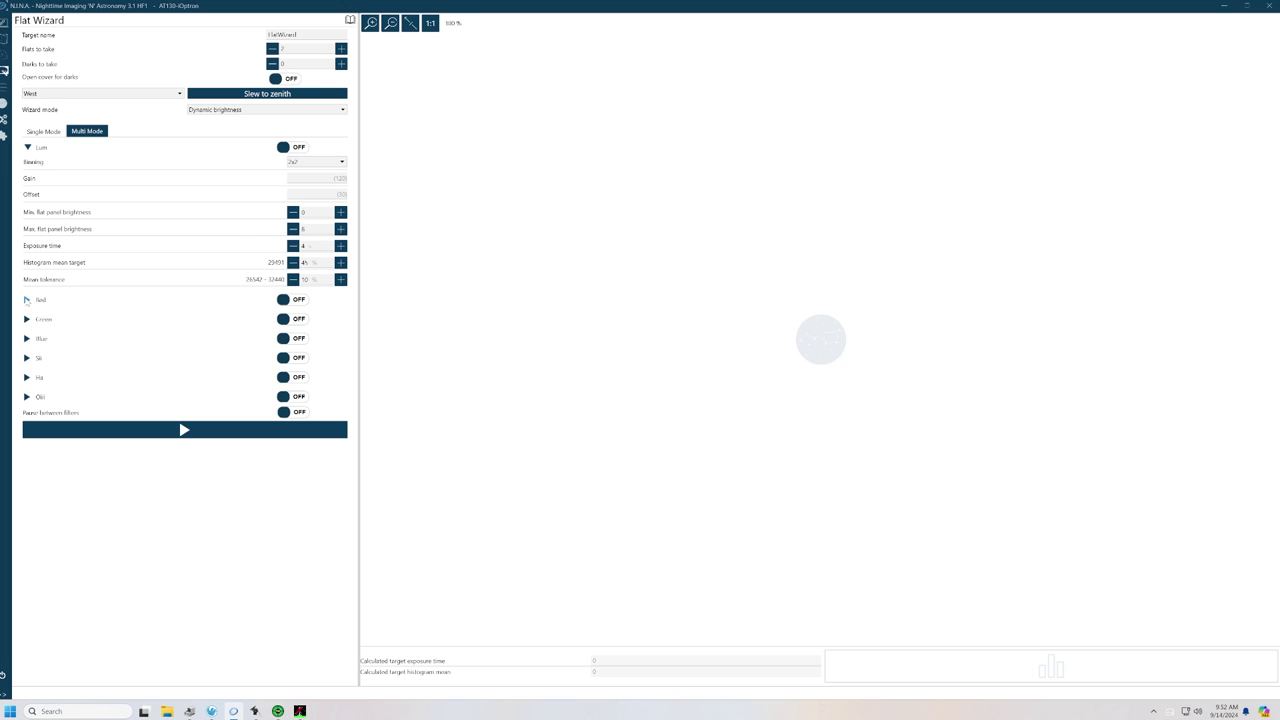
Collapse the Red and Lum filter sections and check the flat panel's empty trained exposure table.
click(27, 300)
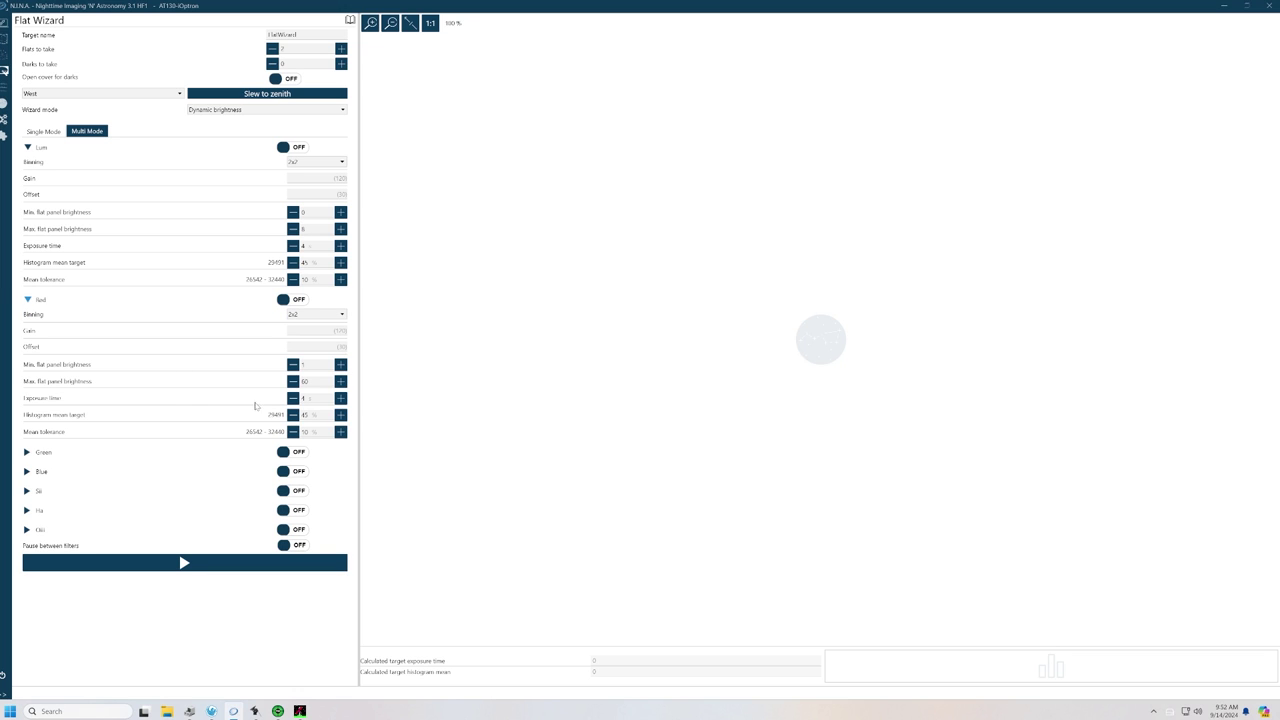
click(27, 299)
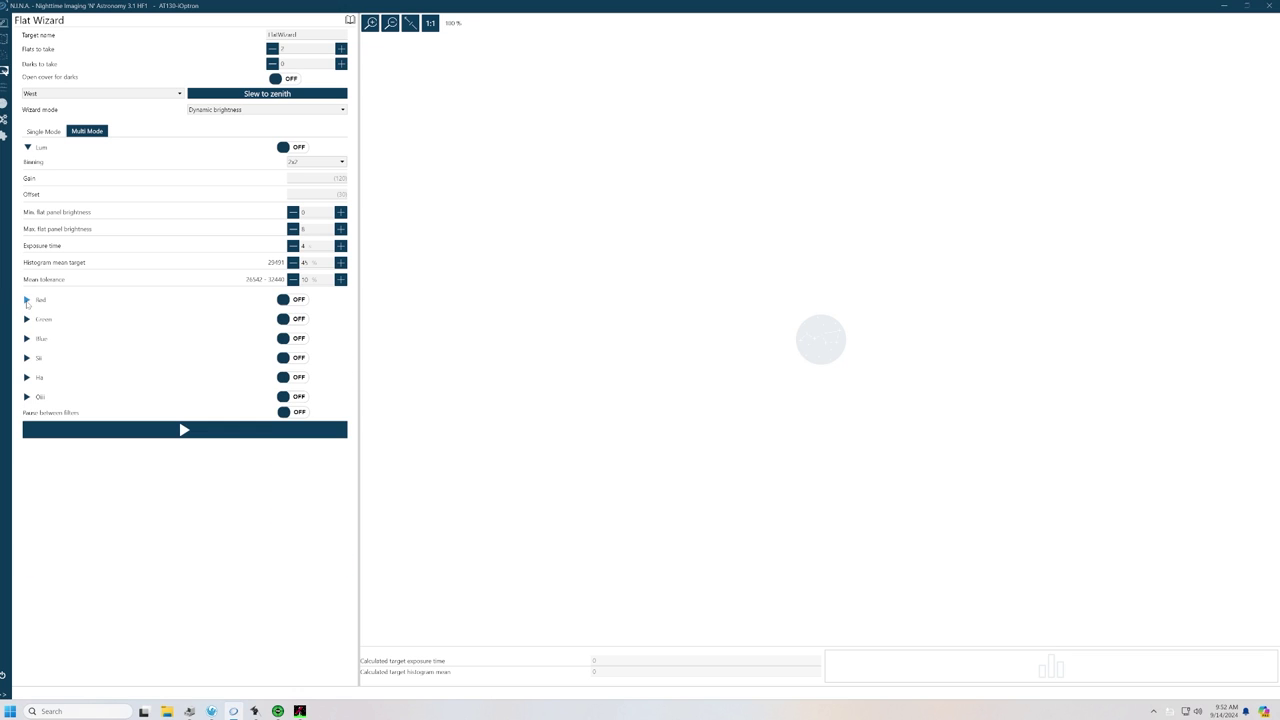
click(28, 147)
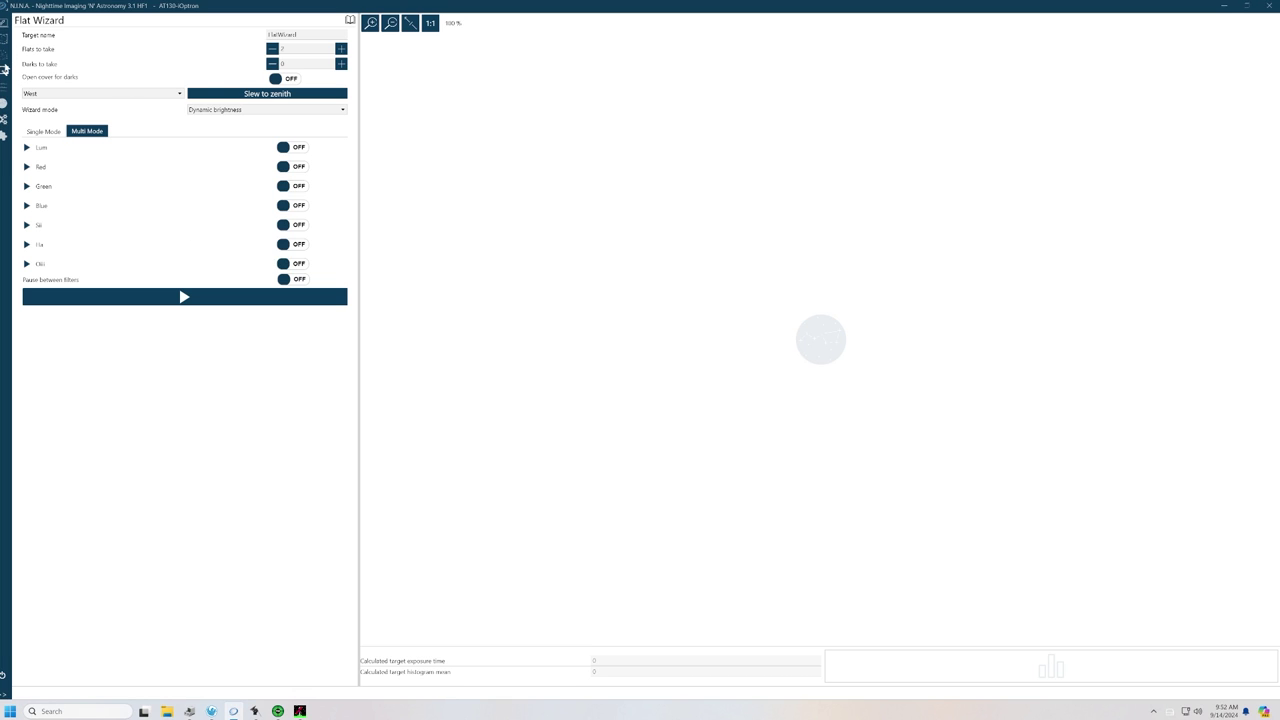
click(4, 25)
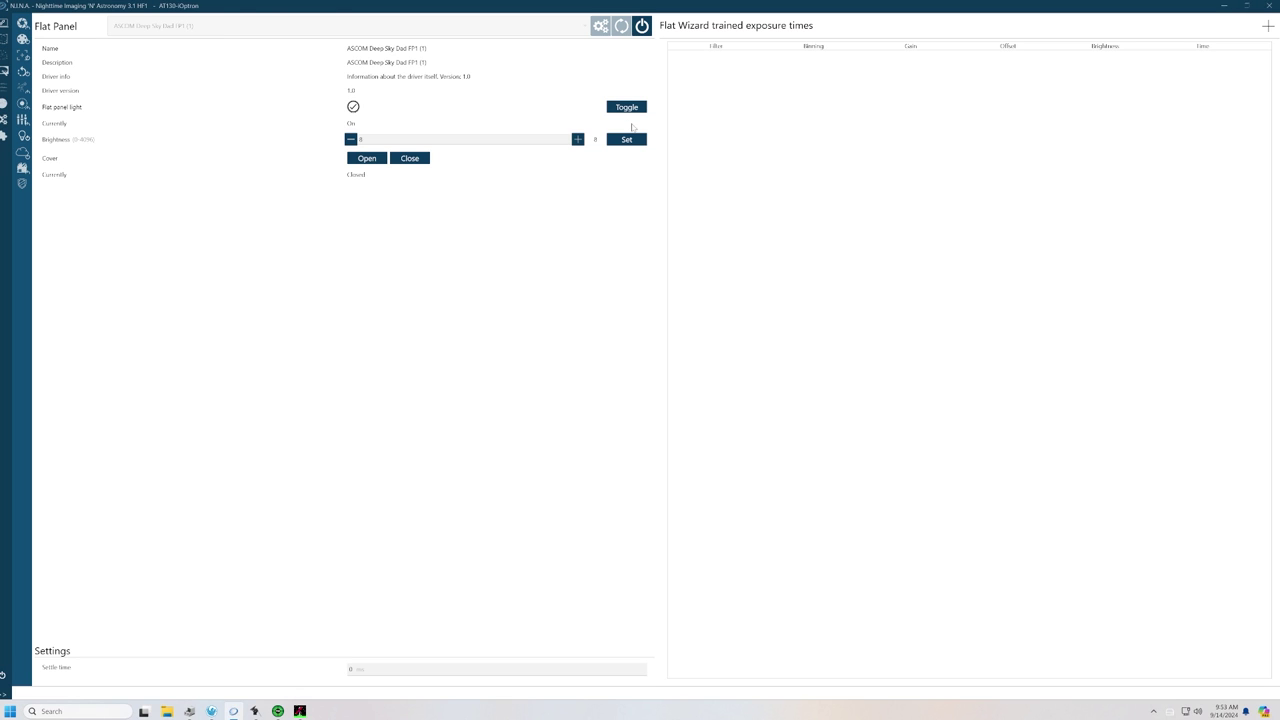
click(3, 70)
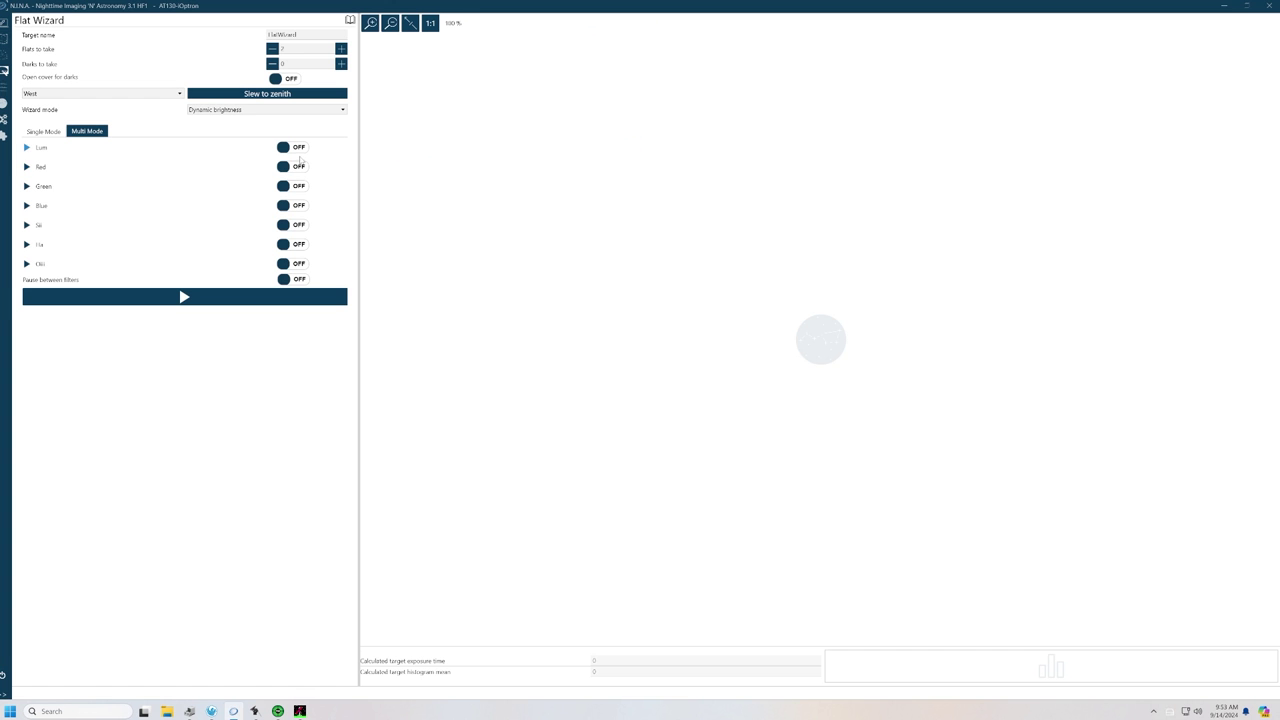
Enable the Lum, Red, Green, Blue, Sii, Ha and Oiii filters and start the Flat Wizard training run.
click(301, 151)
click(301, 170)
click(302, 188)
click(302, 205)
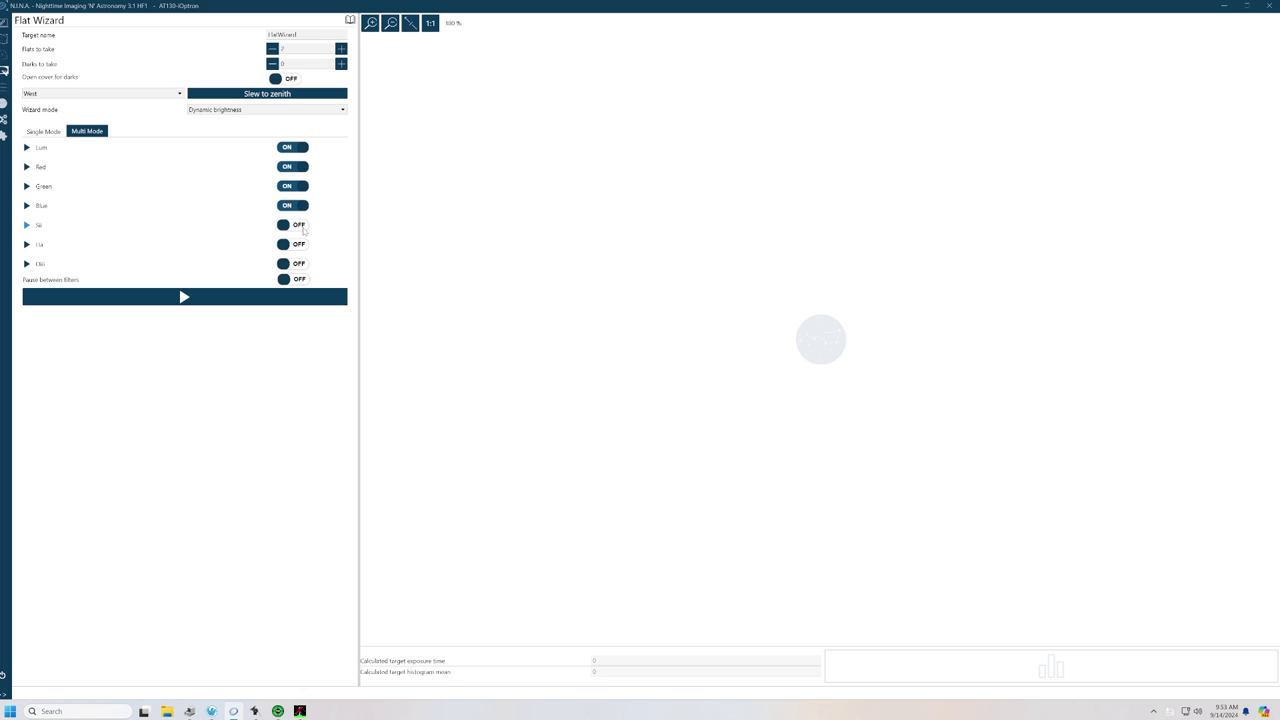
click(302, 227)
click(302, 246)
click(302, 266)
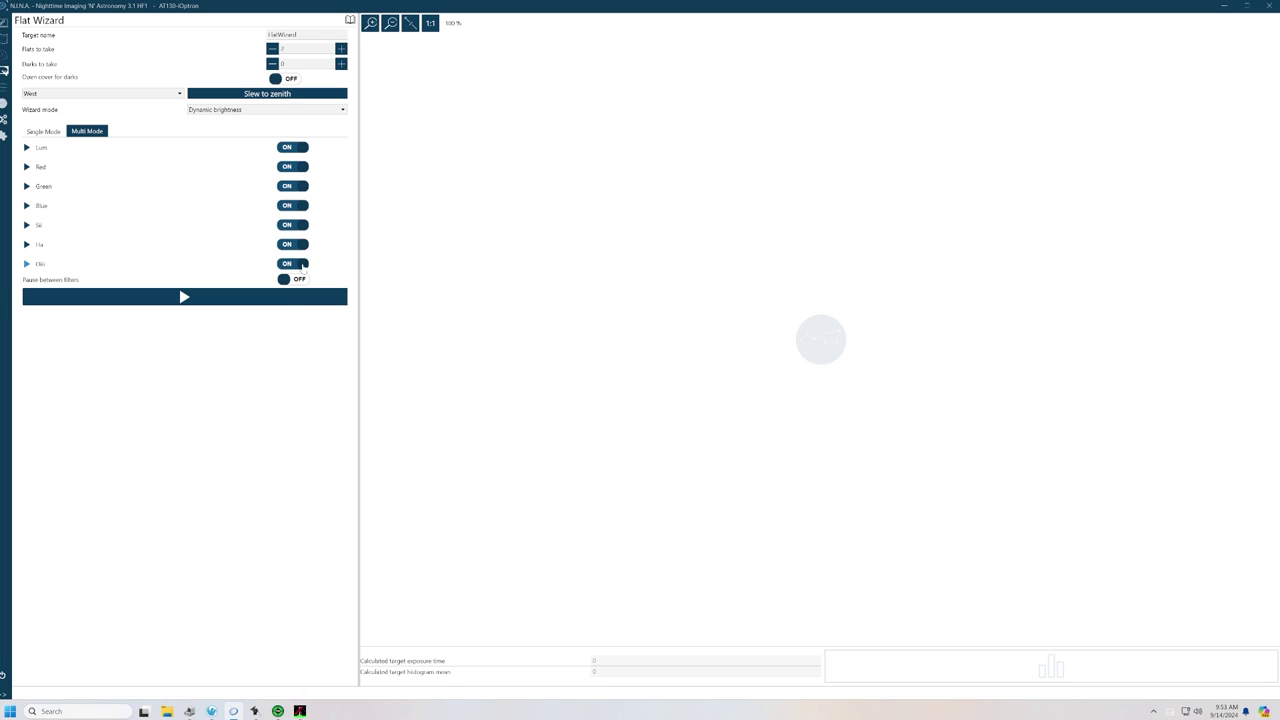
click(188, 297)
click(181, 297)
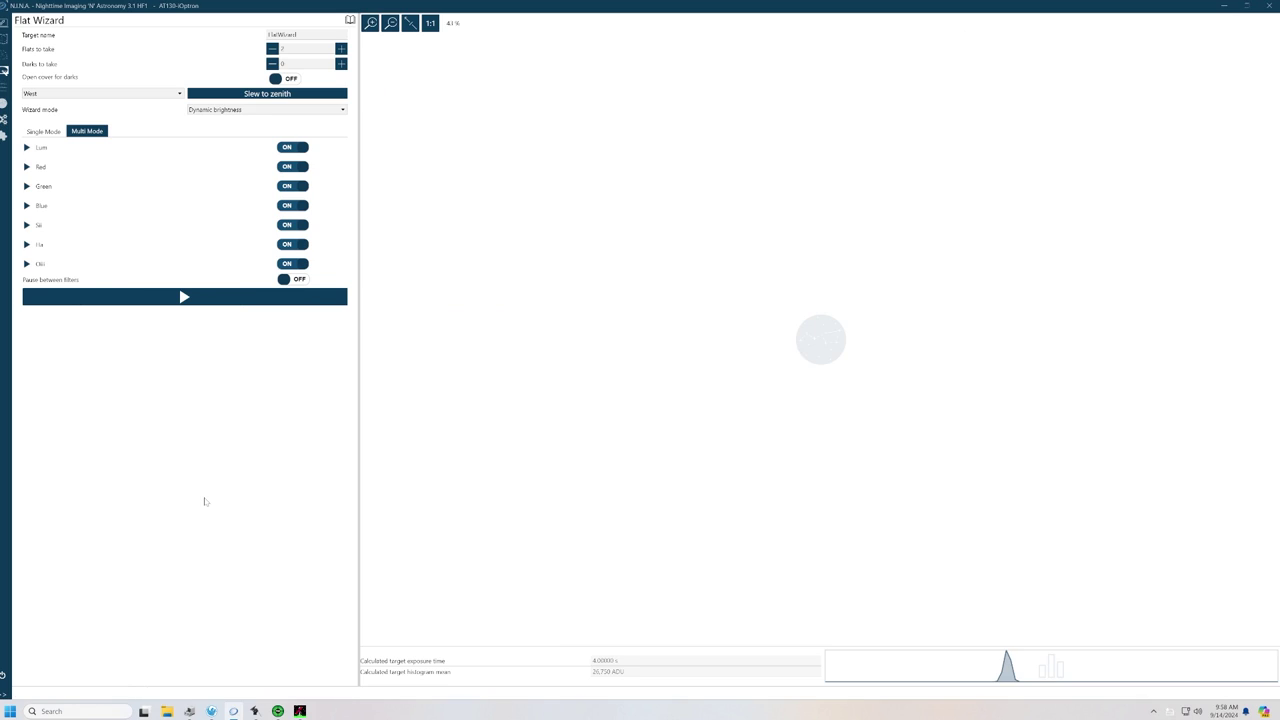
Expand the Red and Lum sections, then view trained exposures for all seven filters at 2x2, 4.00 s.
click(27, 166)
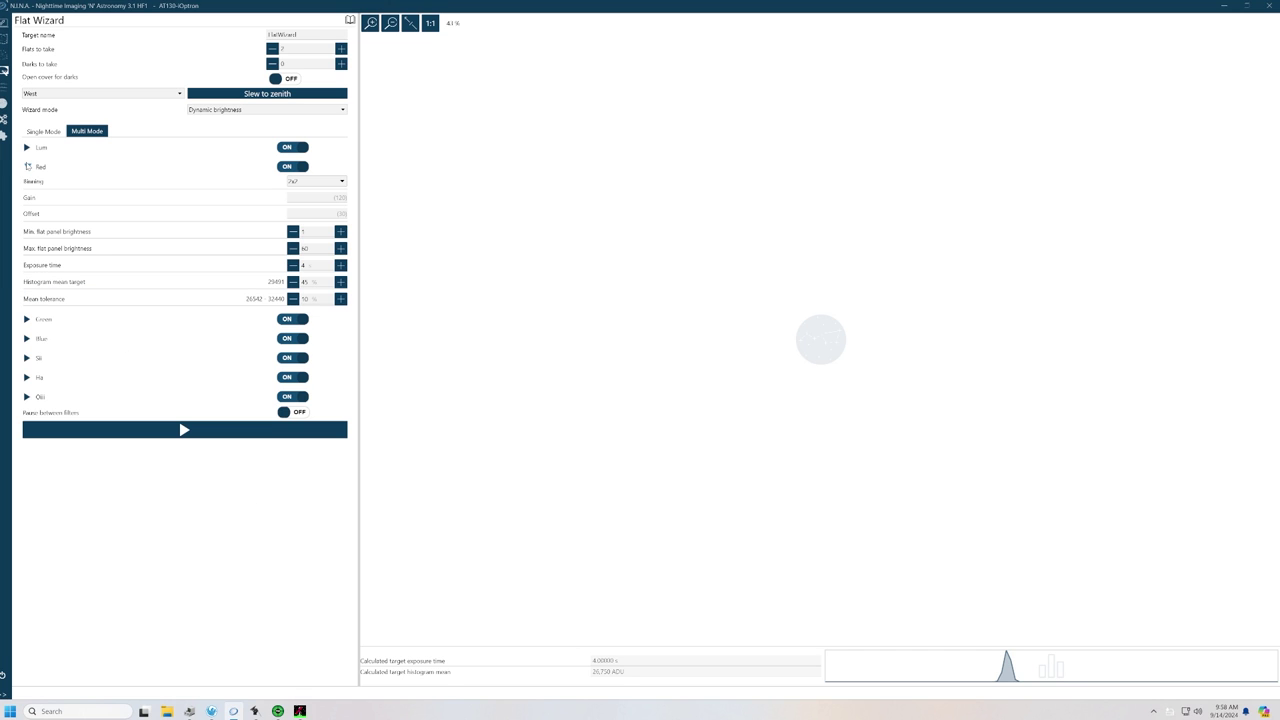
click(27, 148)
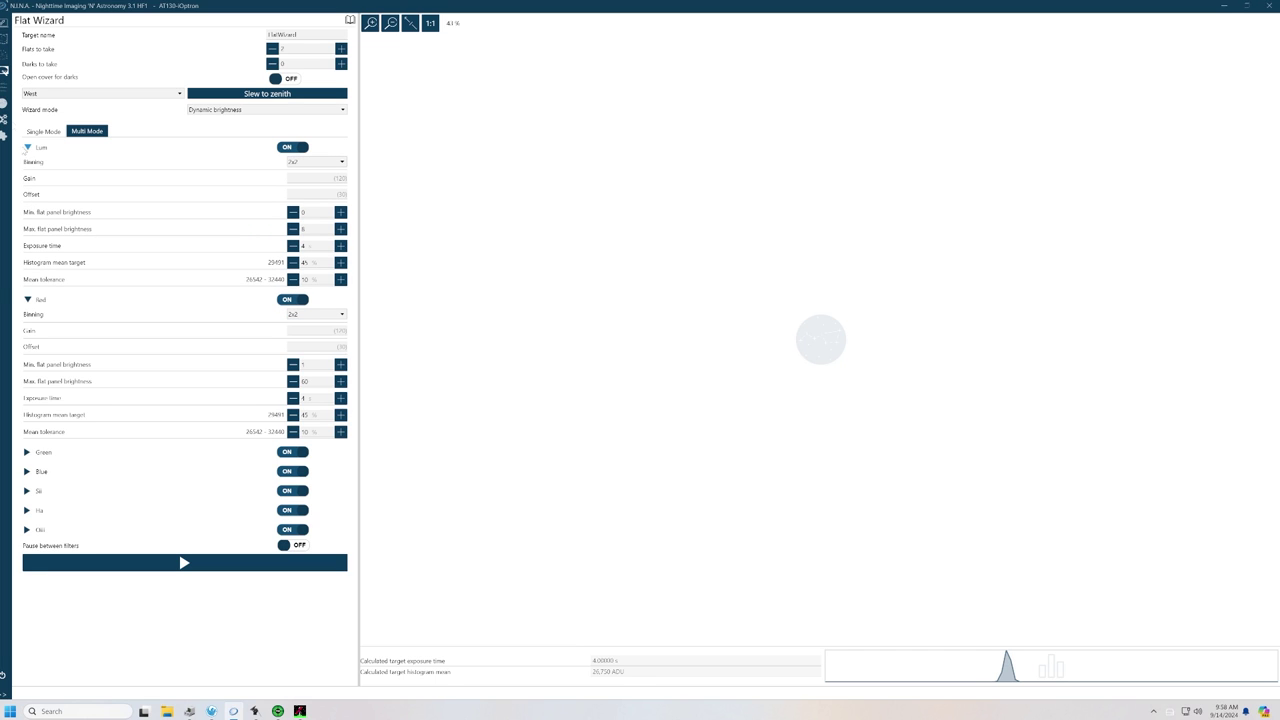
click(3, 28)
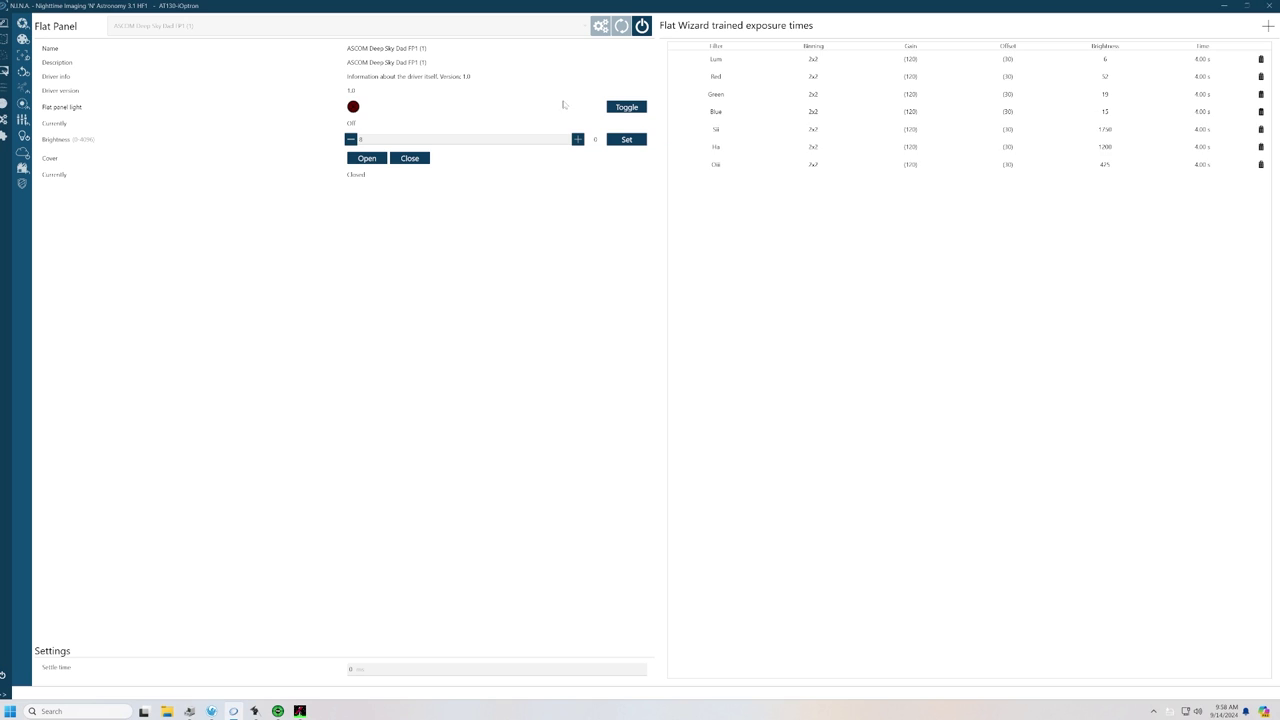
Go to the Sequencer and start a new empty Advanced Sequence.
click(4, 93)
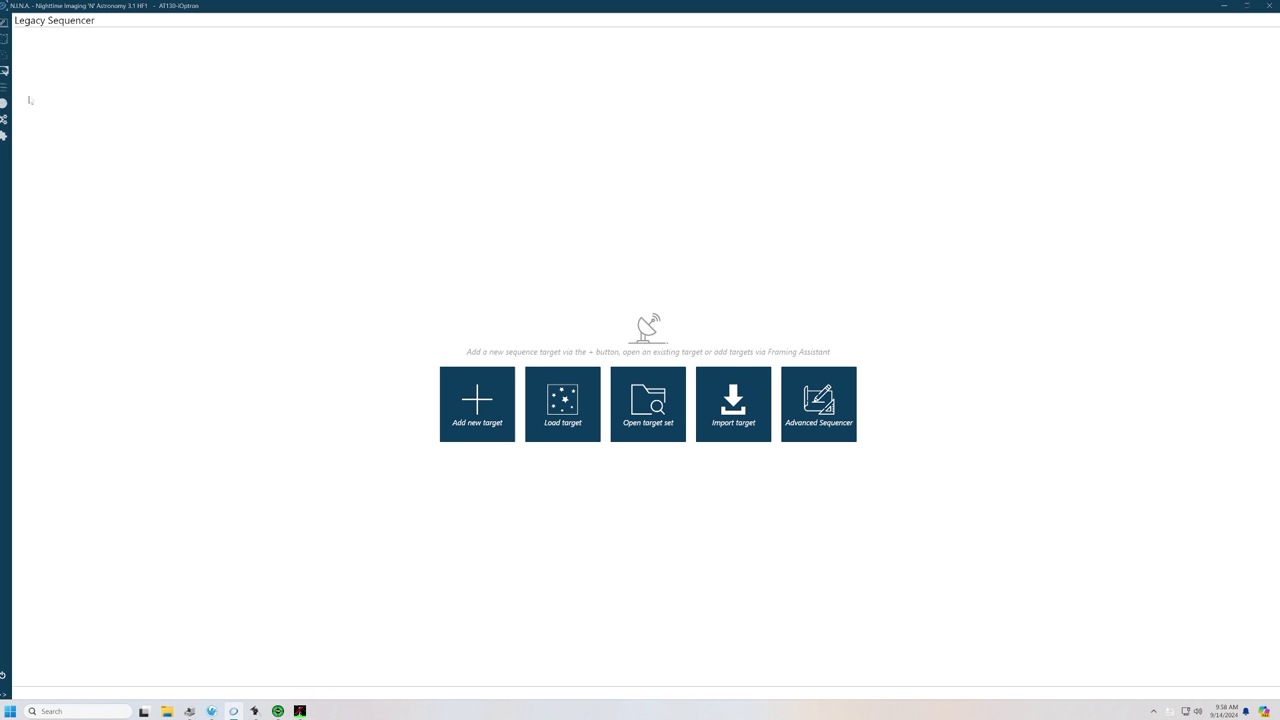
click(829, 416)
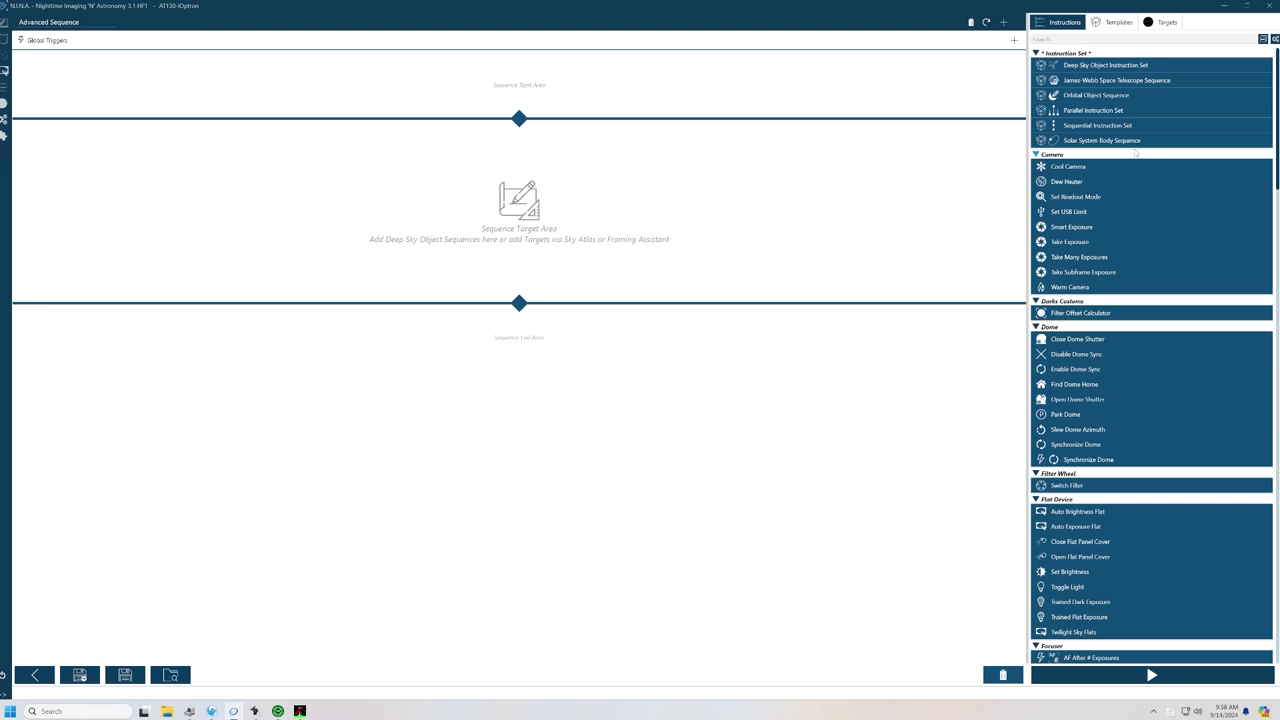
Add a Trained Flat Exposure + instruction set to Lum filter, 2x2 binning, with Keep closed on.
drag(1278, 158, 1278, 414)
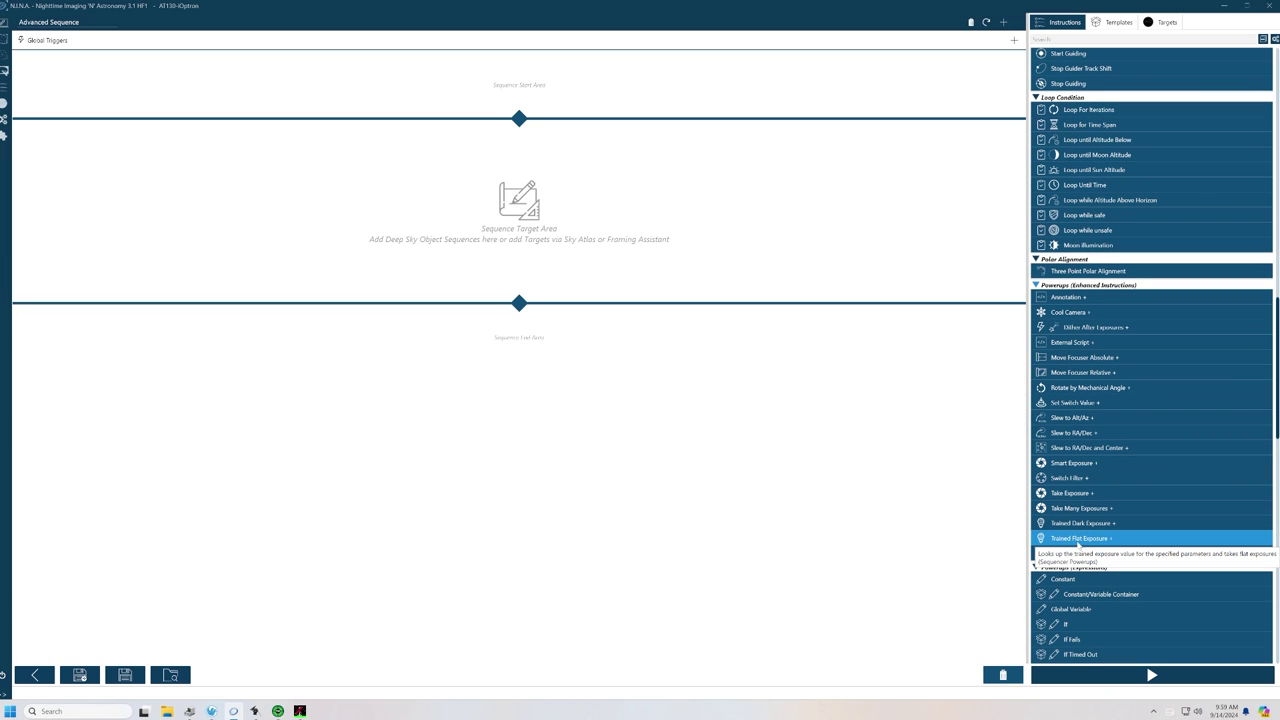
drag(1093, 541, 285, 181)
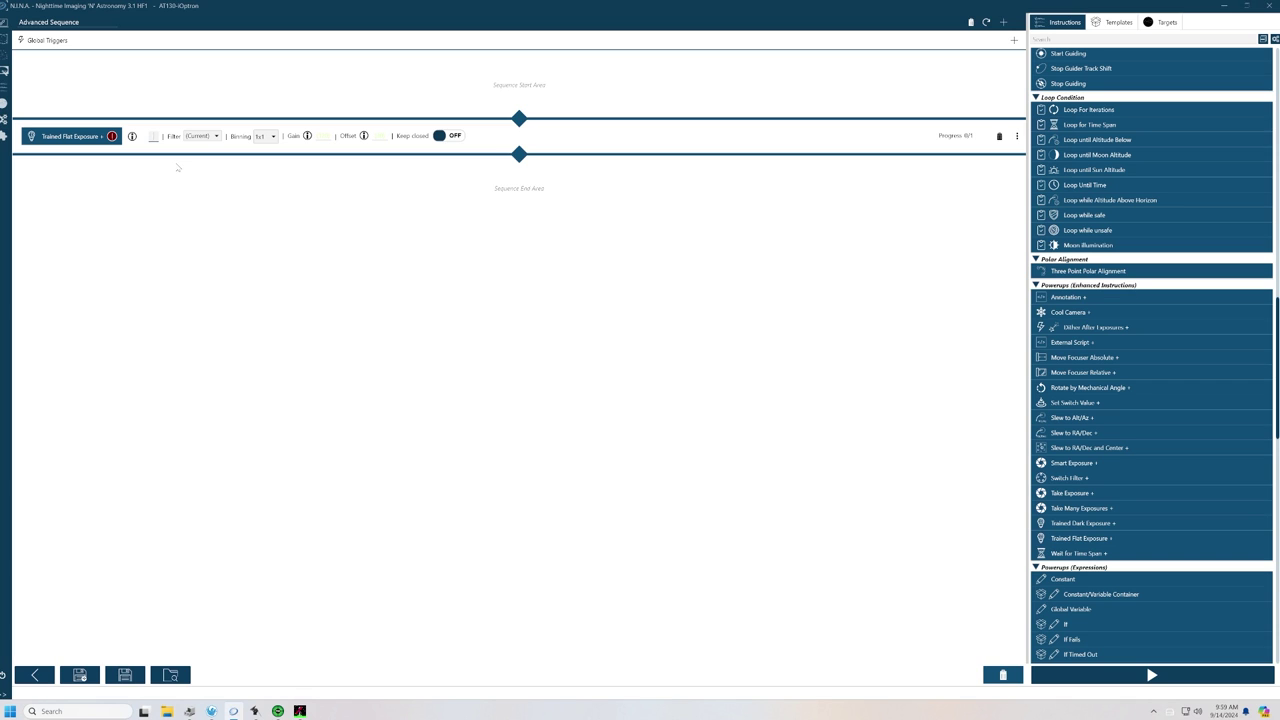
click(203, 136)
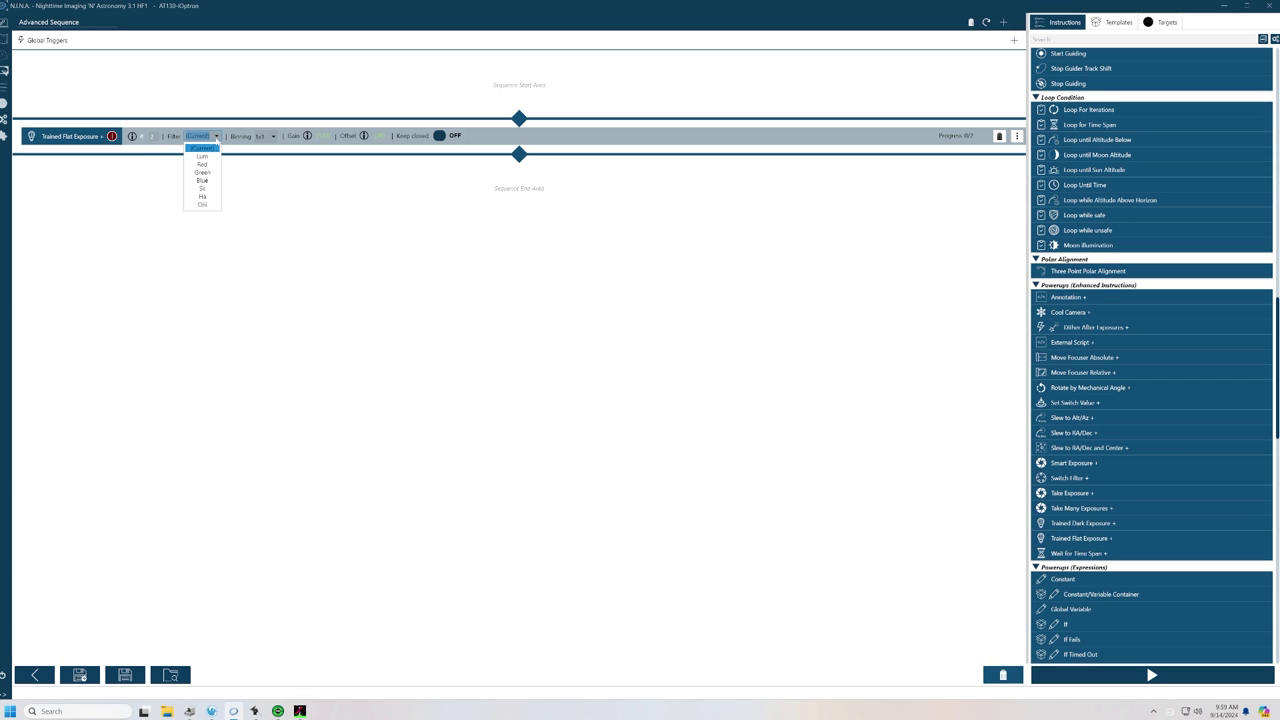
click(214, 157)
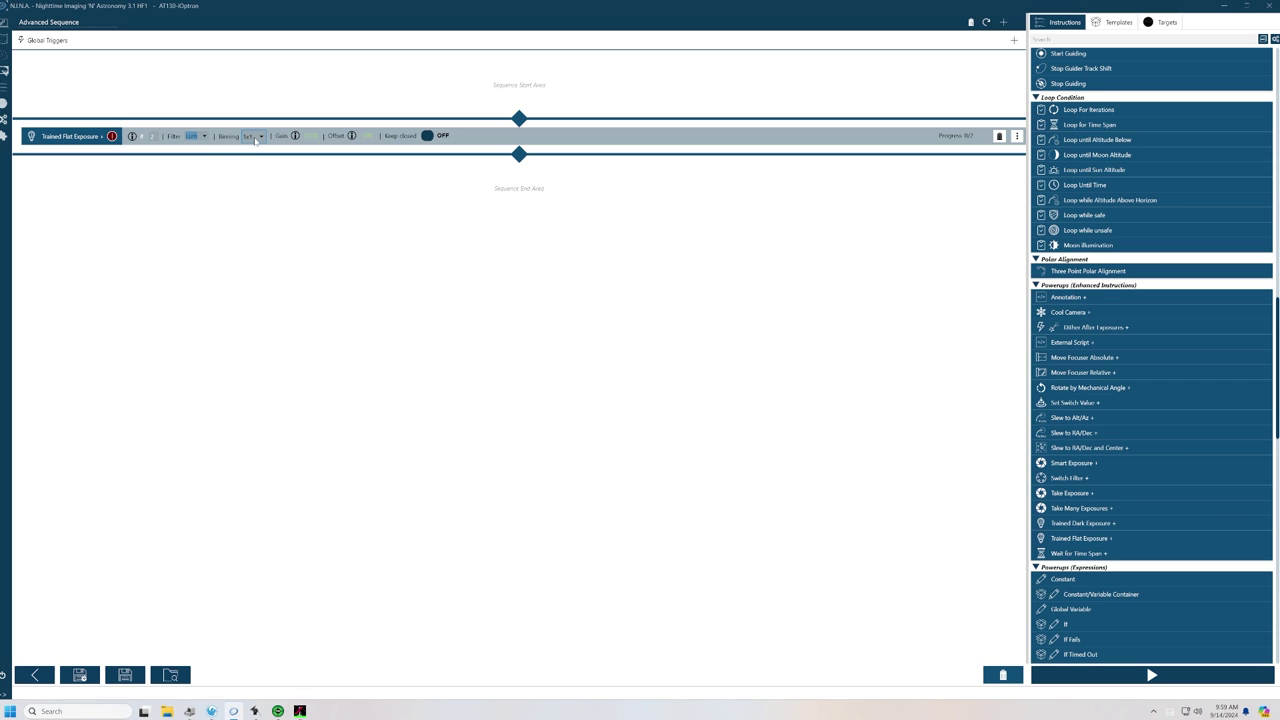
click(250, 137)
click(254, 158)
click(442, 138)
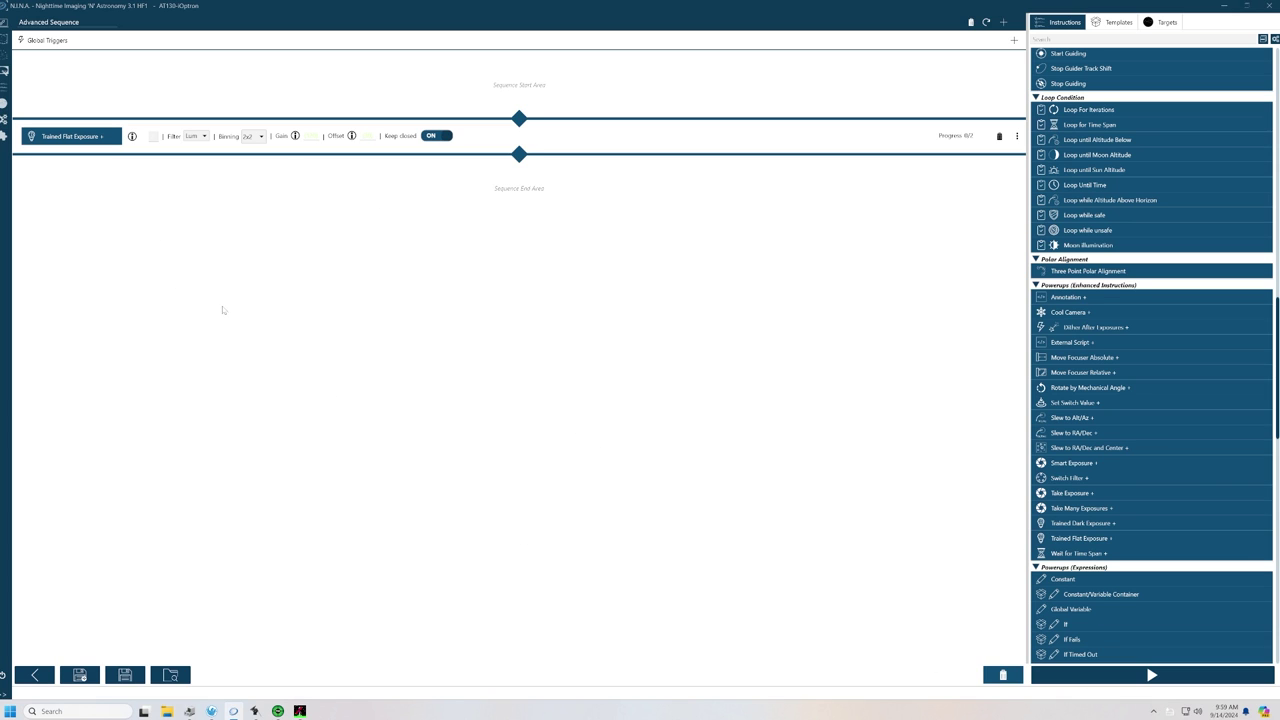
Run the sequence to capture the two Lum trained flats, then bring up File Explorer.
click(1155, 676)
click(166, 711)
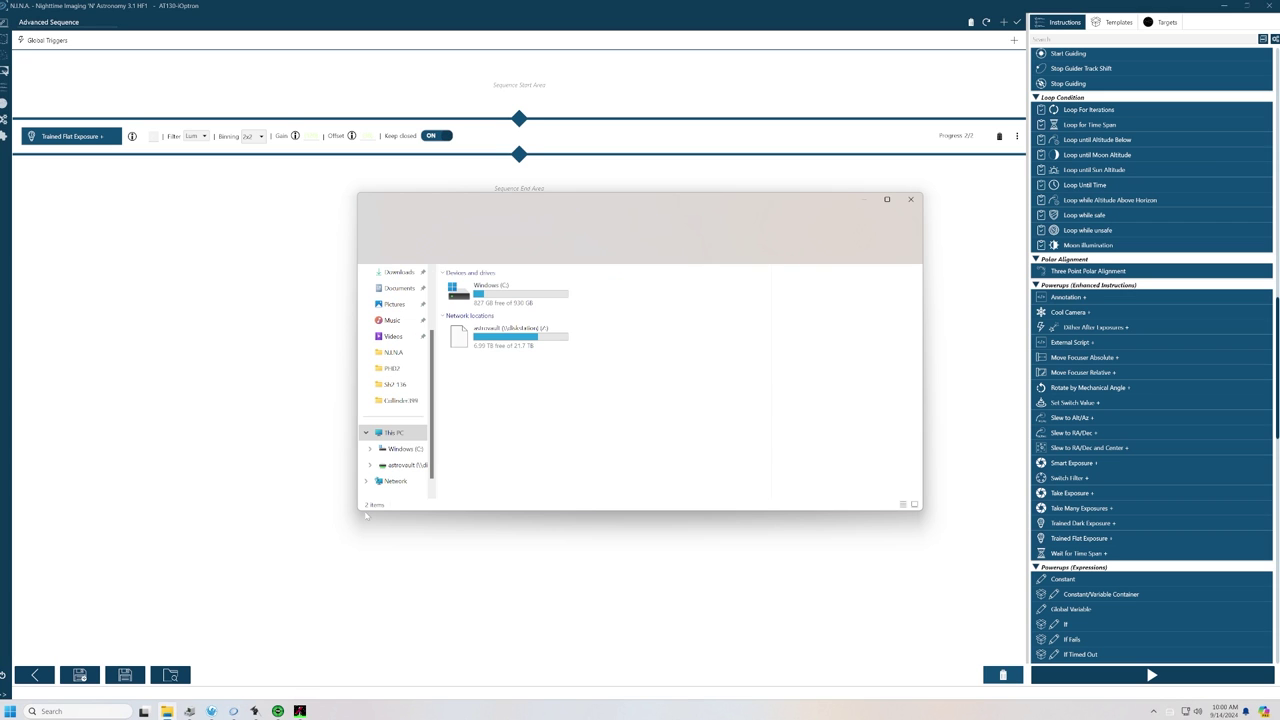
Browse to C:\_Captures\NINA\FLAT\Lum and open the first Lum flat FITS file.
double_click(480, 290)
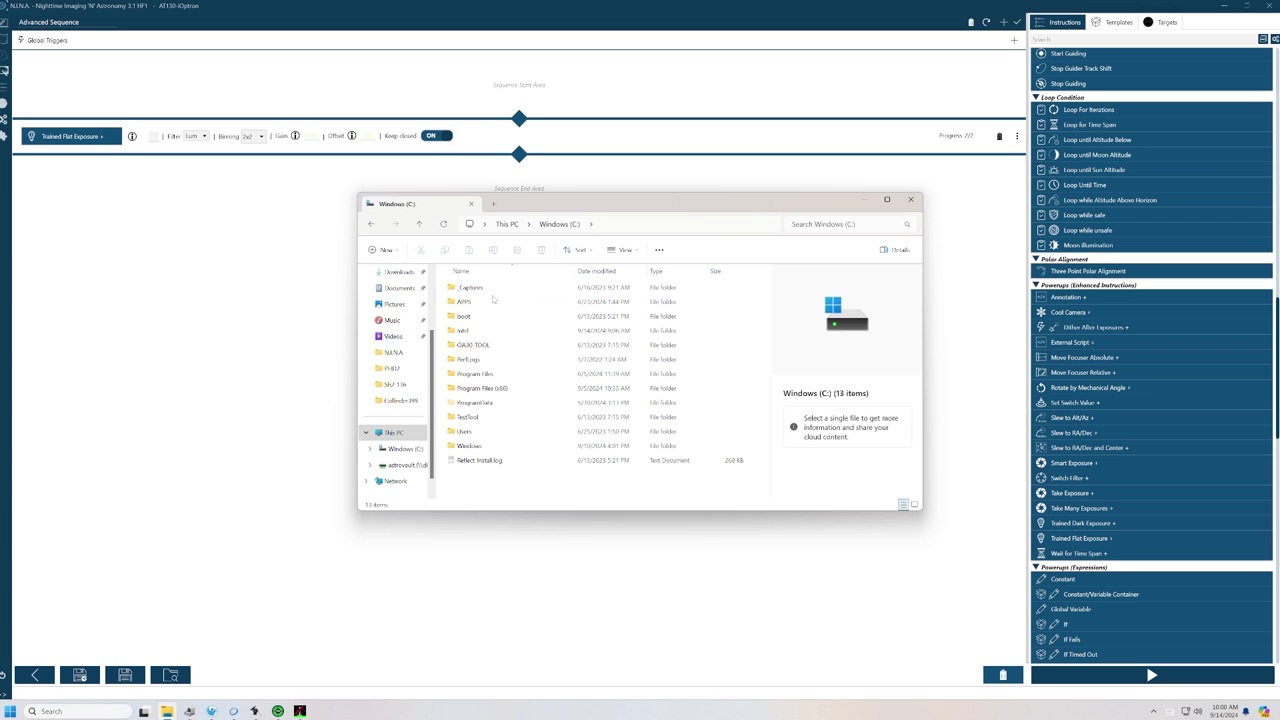
double_click(472, 288)
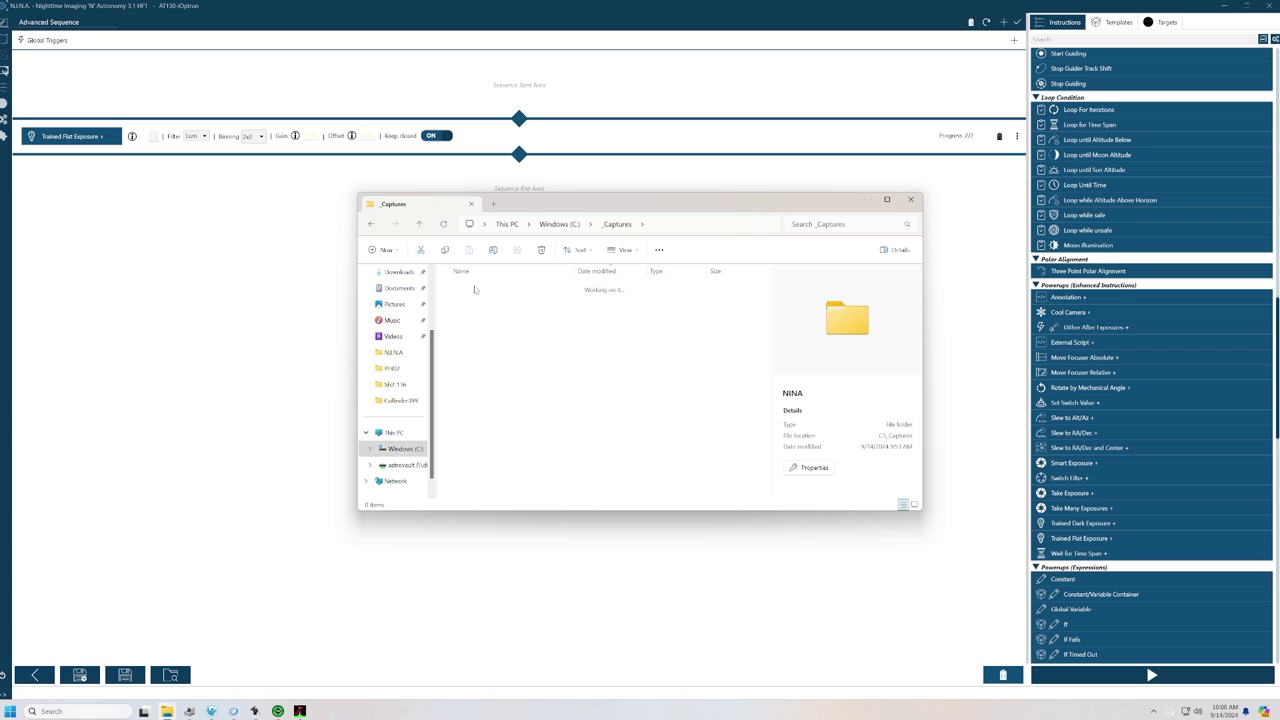
double_click(470, 288)
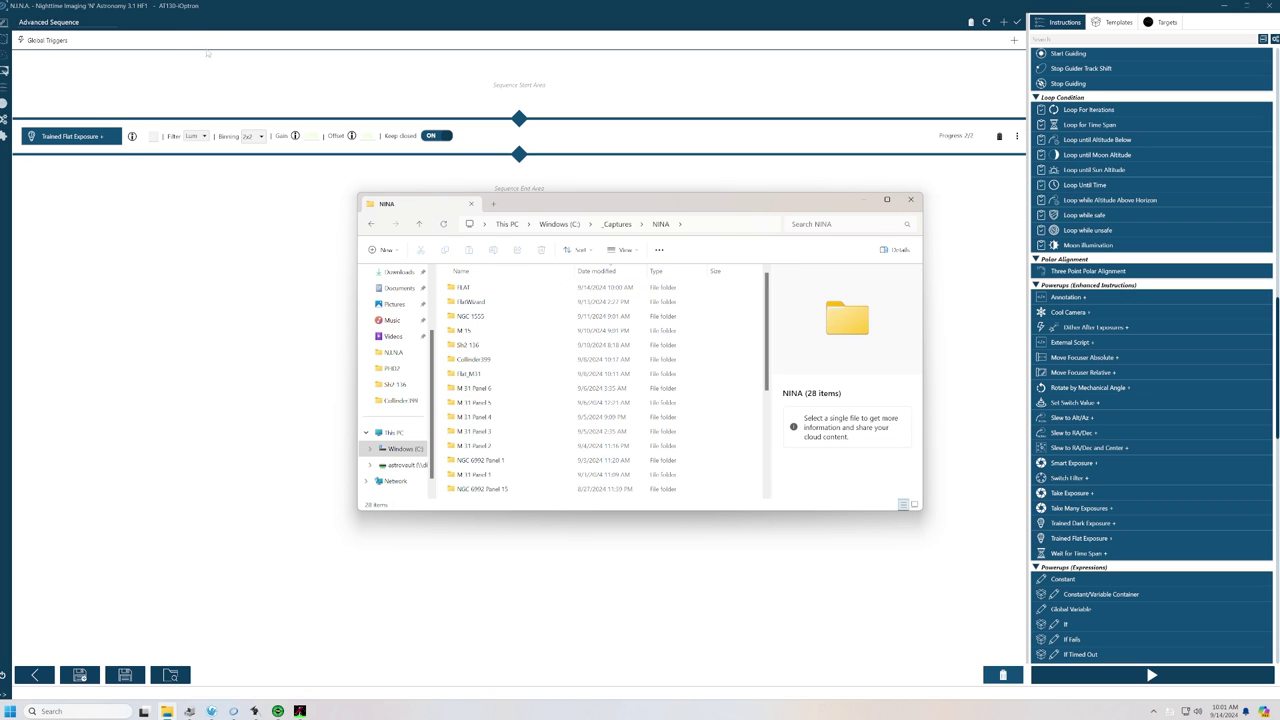
double_click(472, 288)
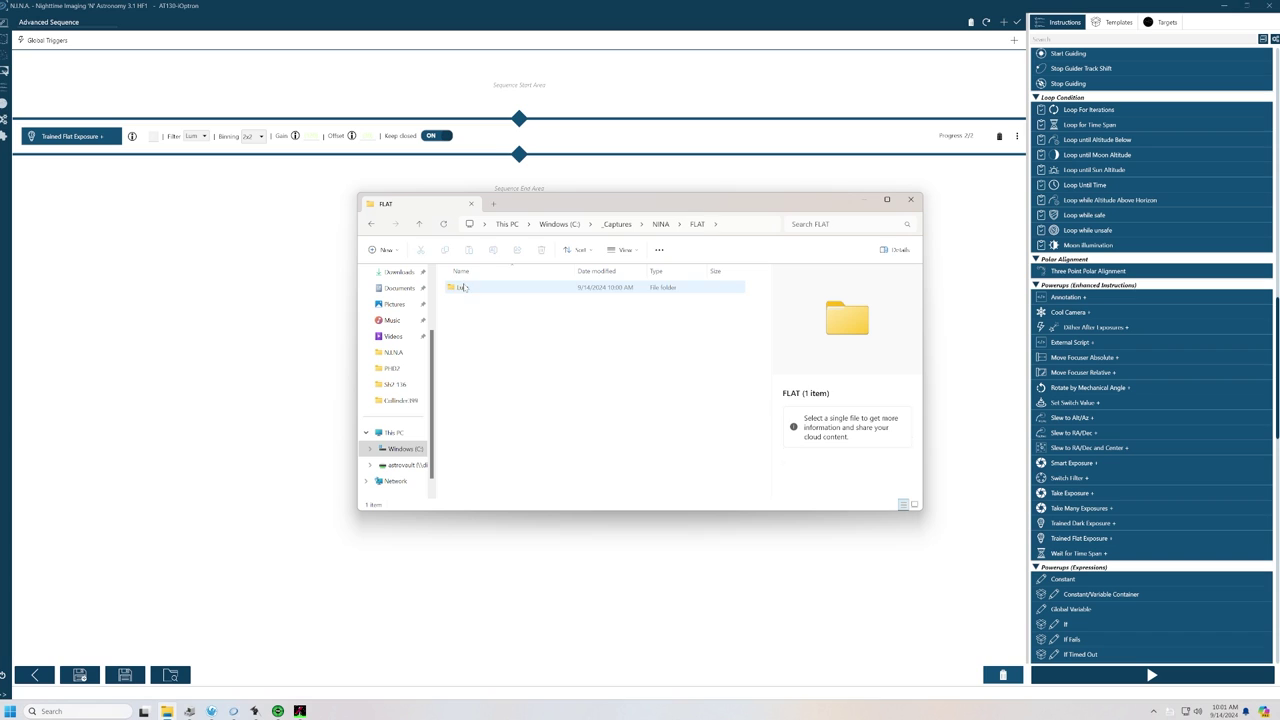
double_click(475, 289)
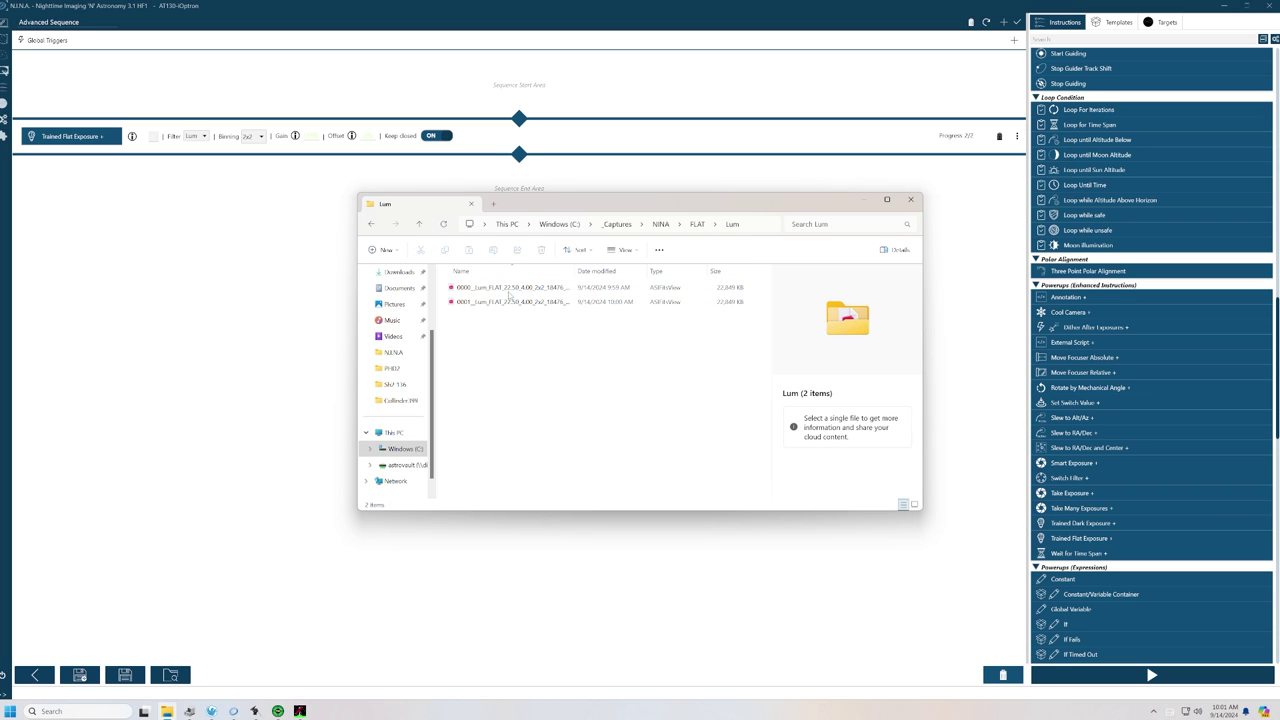
click(507, 288)
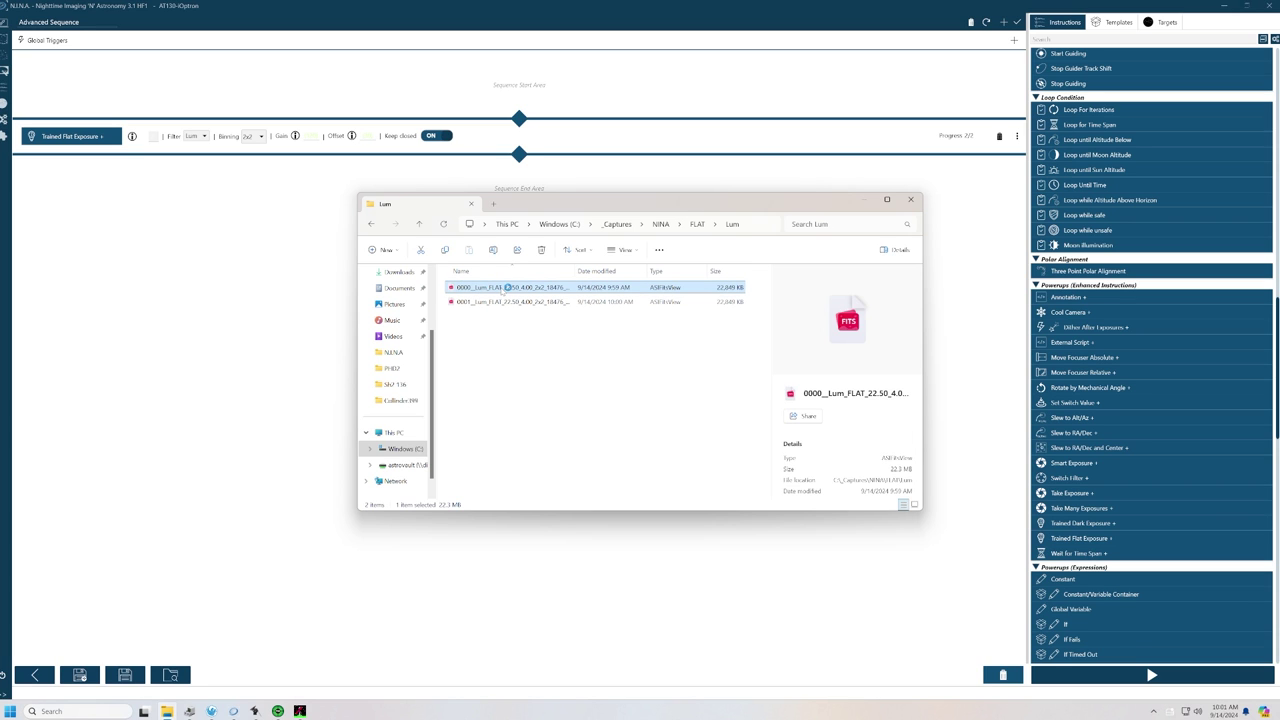
double_click(507, 288)
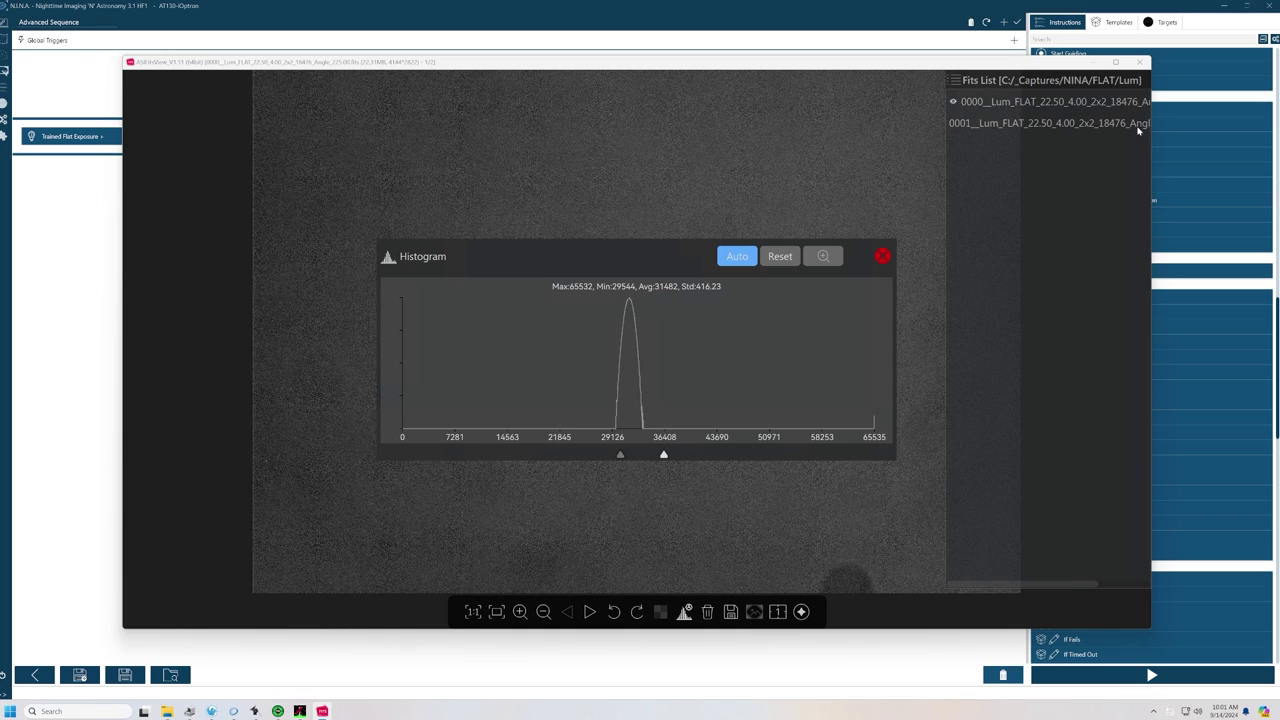
click(1140, 62)
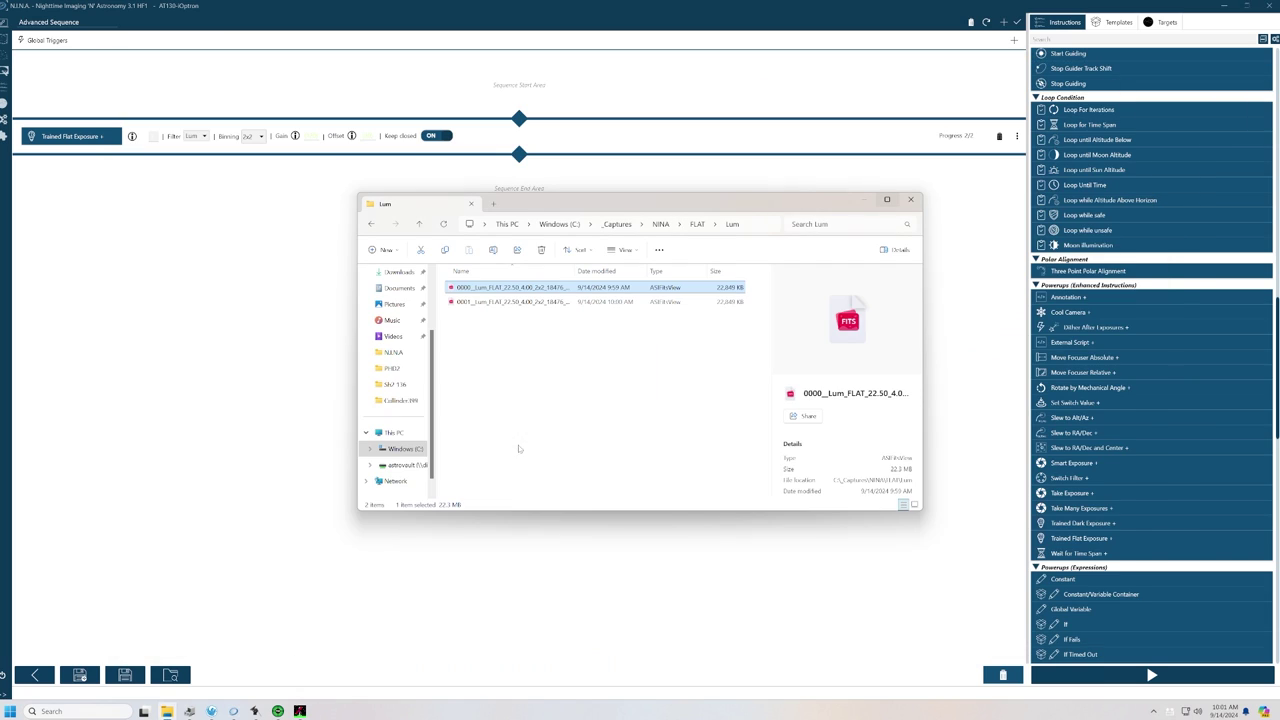